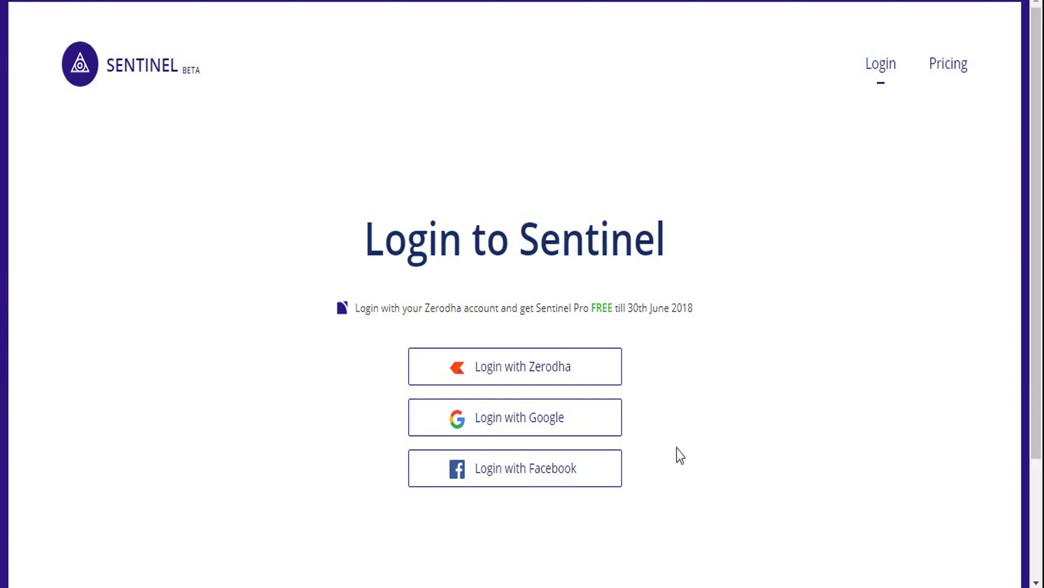
- Log in with Google and set the alert subject to the Last Traded Price of NSE:ICICIBANK
left_click(463, 420)
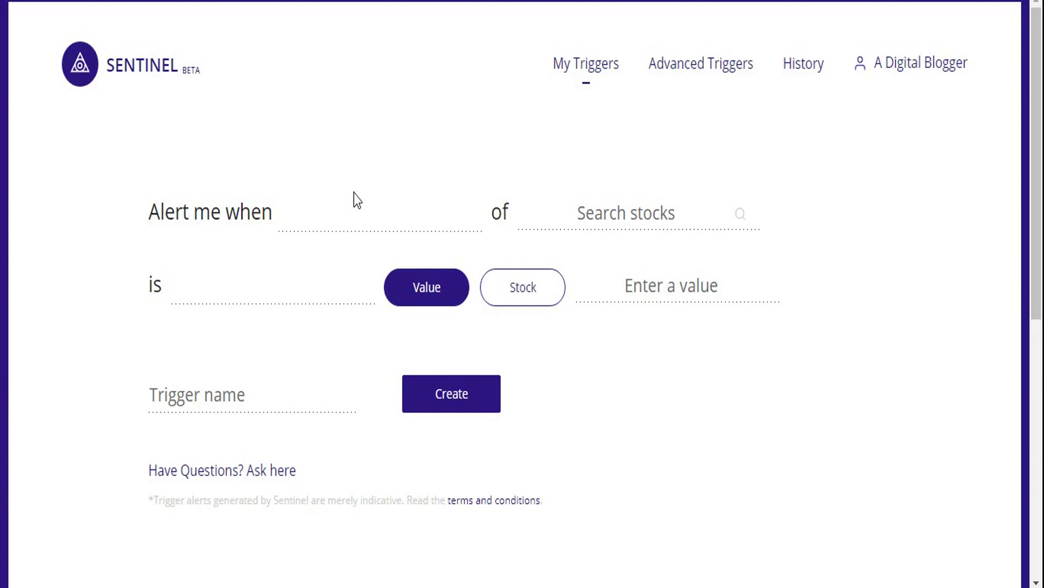
left_click(331, 221)
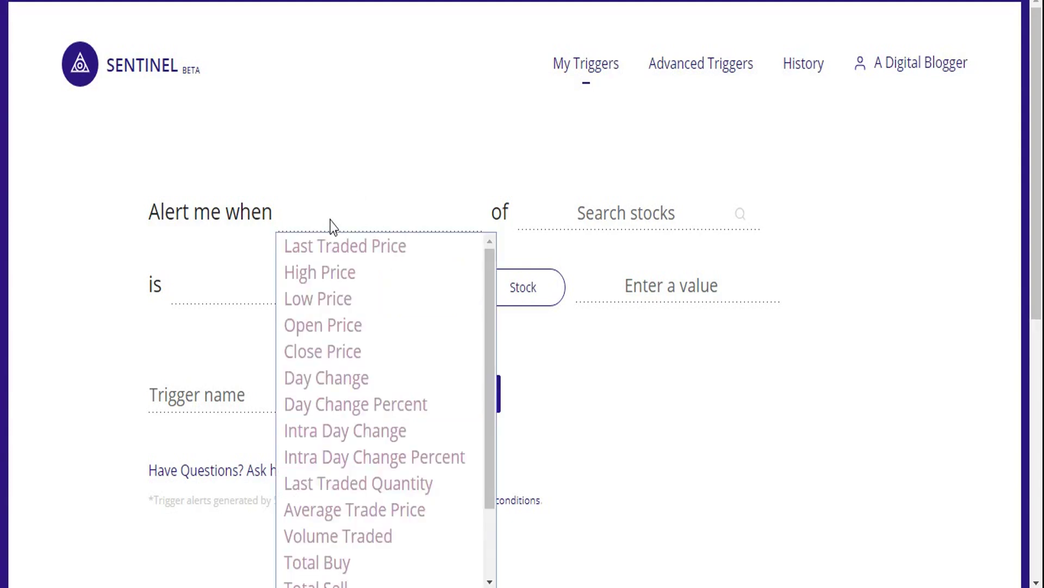
key("Down")
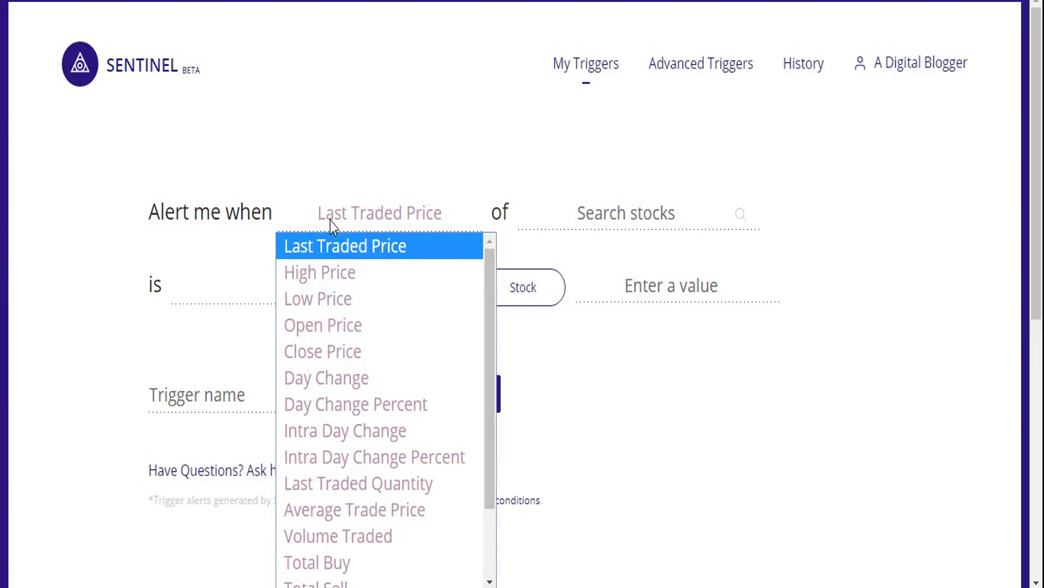
key("Return")
key("Tab")
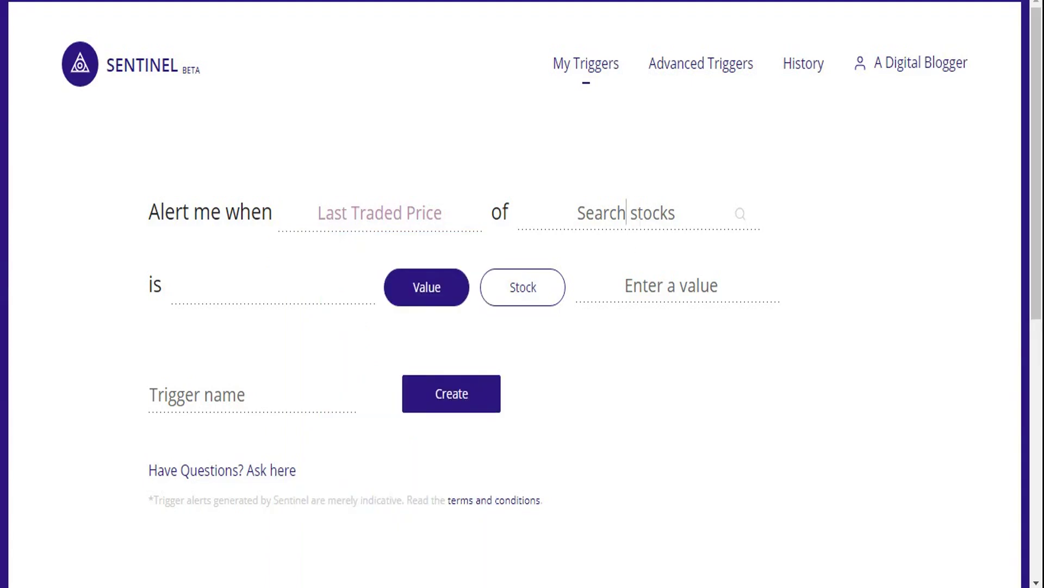
type("icic")
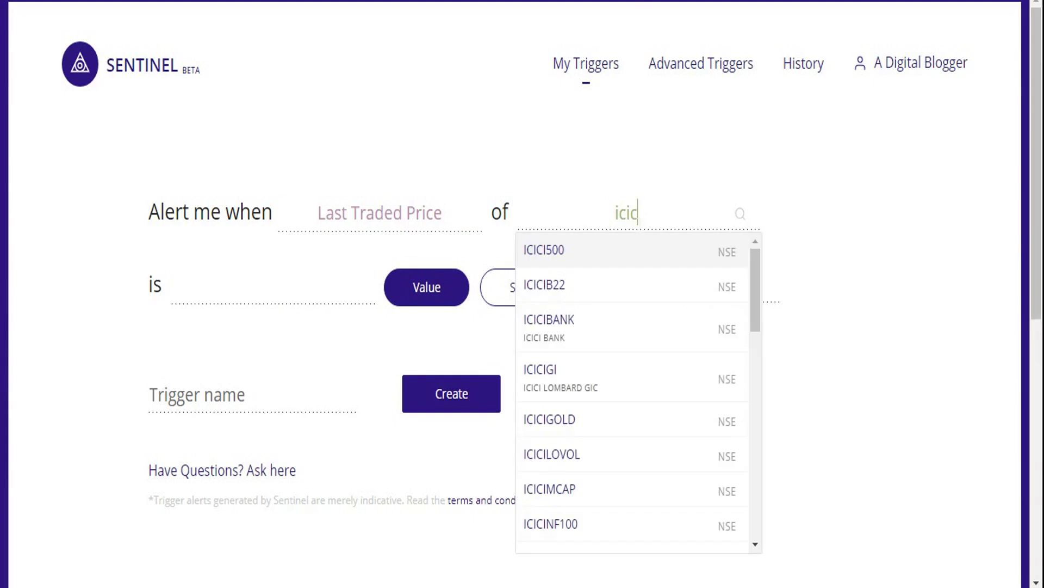
left_click(562, 337)
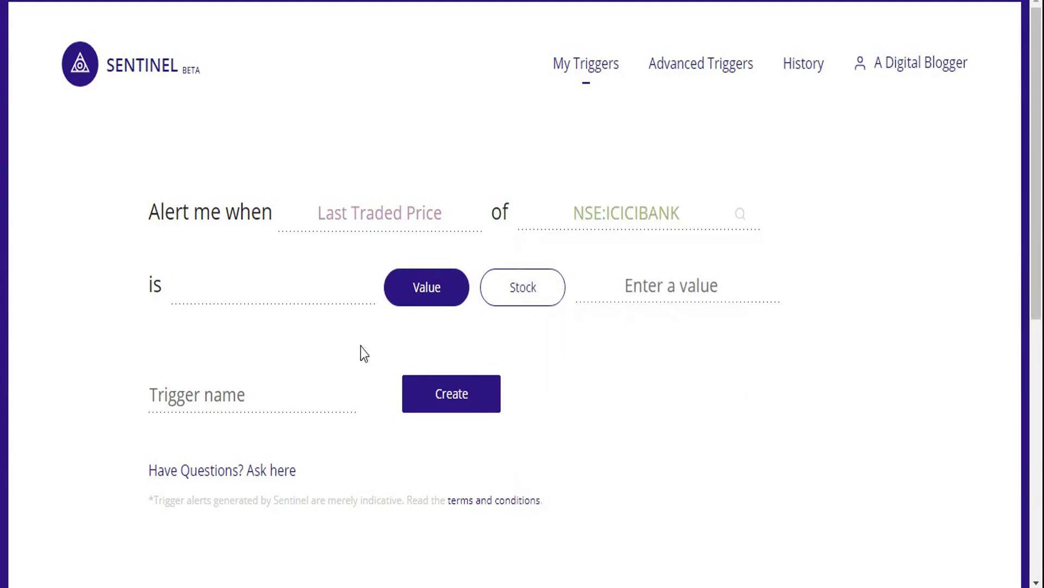
- Set the alert condition to Greater Than (>) with a value of 1020
left_click(276, 303)
left_click(272, 318)
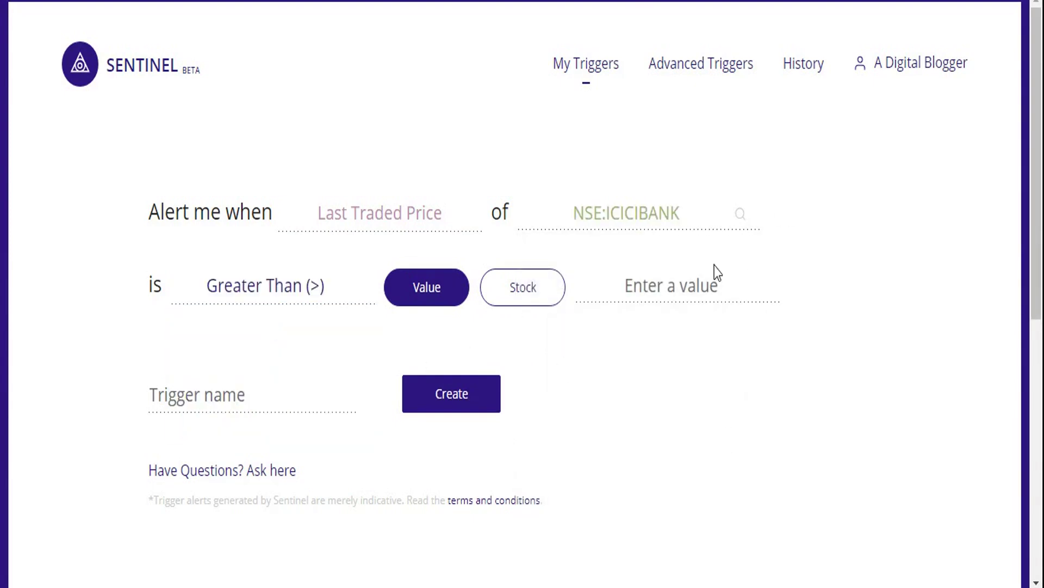
left_click(708, 284)
type("1020")
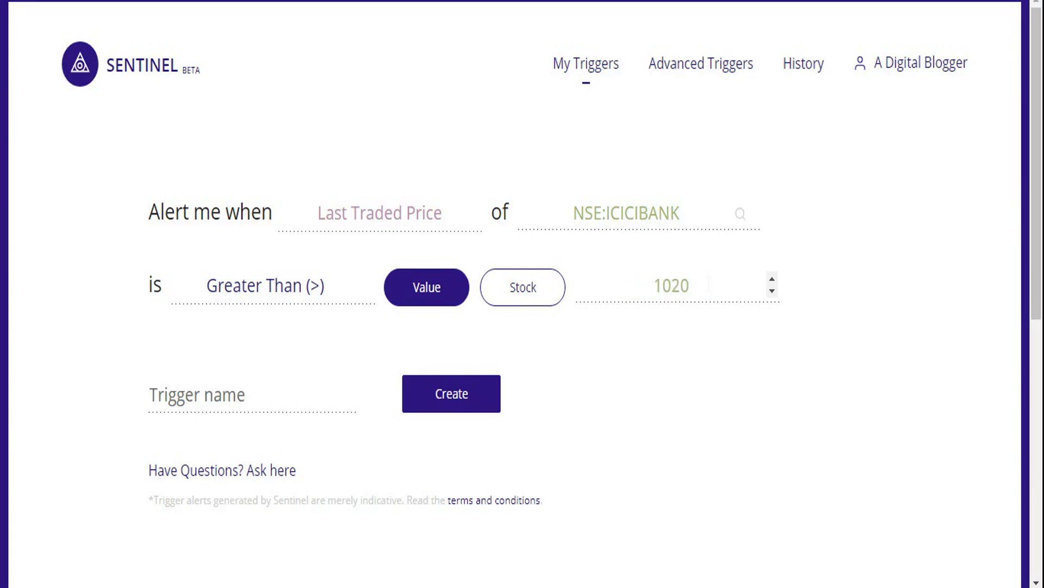
- Name the trigger IC2 and create it
left_click(232, 400)
type("IC@")
key("BackSpace")
type("2")
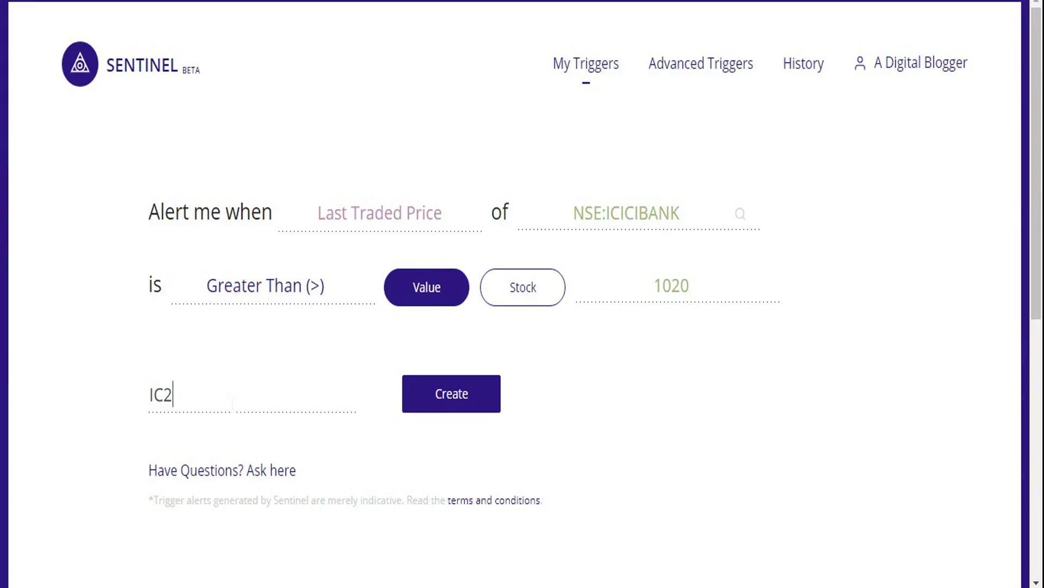
left_click(448, 407)
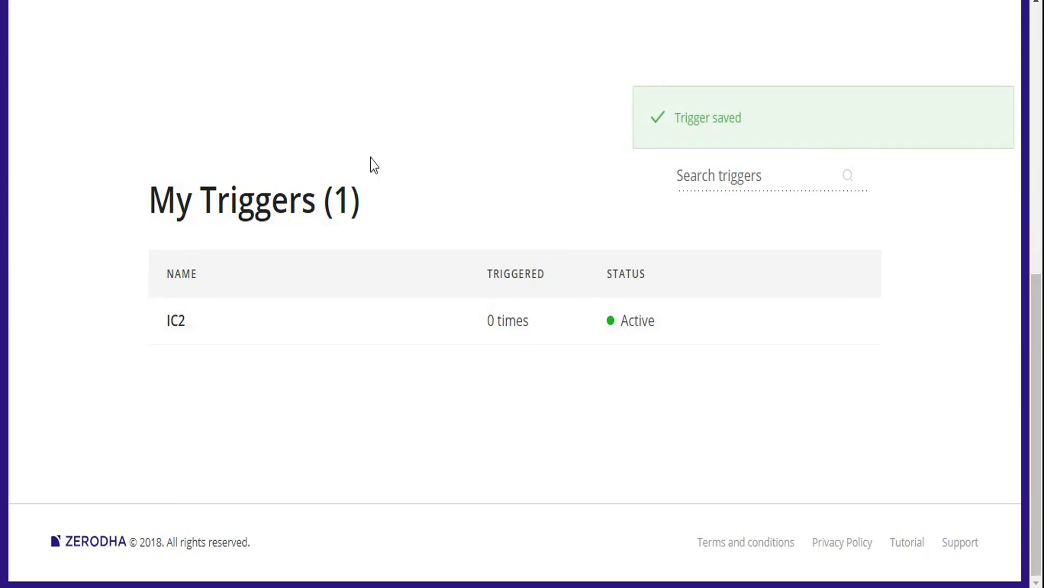
mouse_move(191, 325)
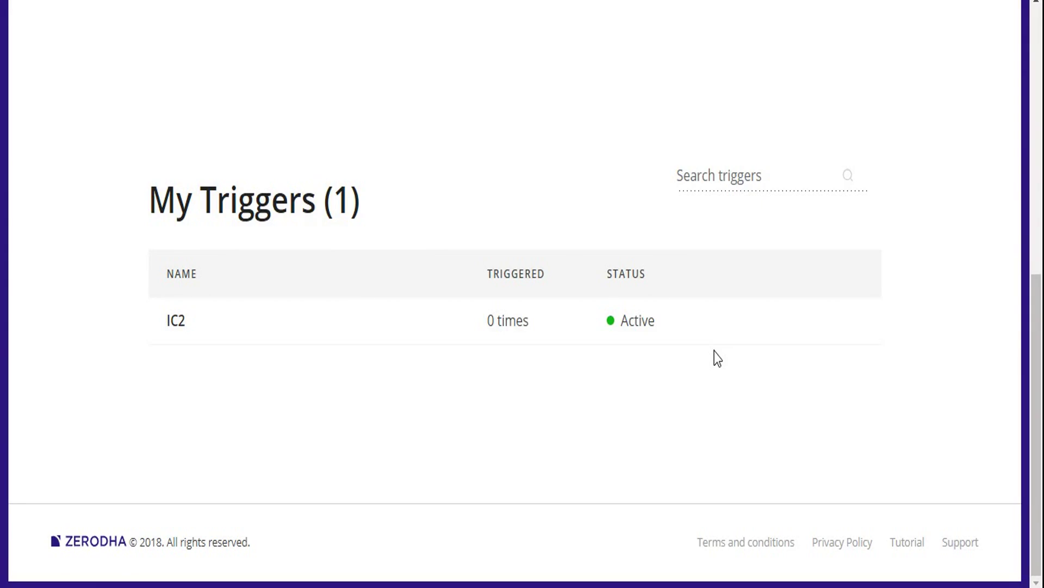
mouse_move(788, 326)
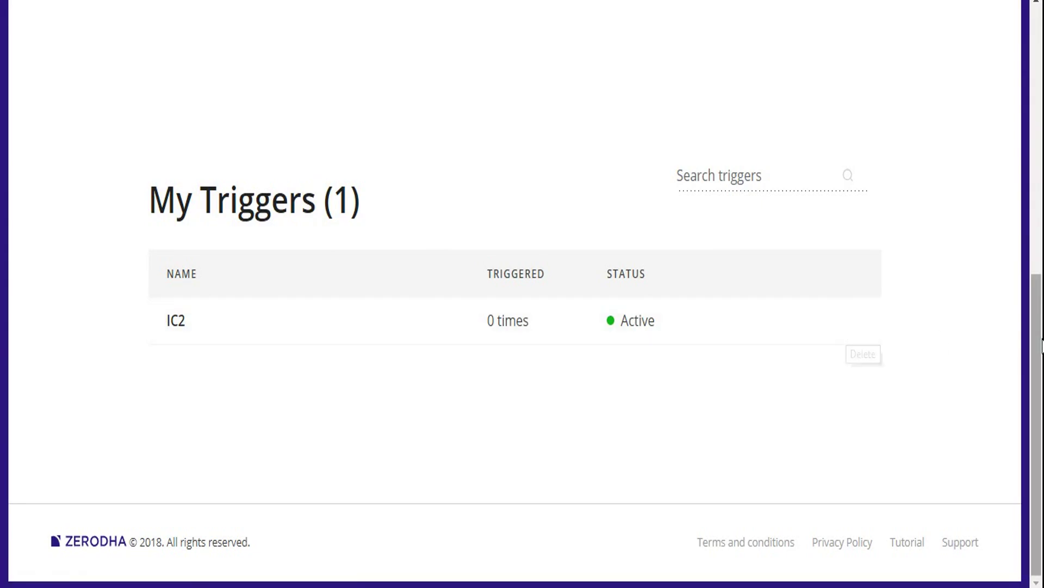
- Start a second trigger that watches the Last Traded Price of NSE:ICICIBANK
left_click_drag(1042, 349, 1041, 82)
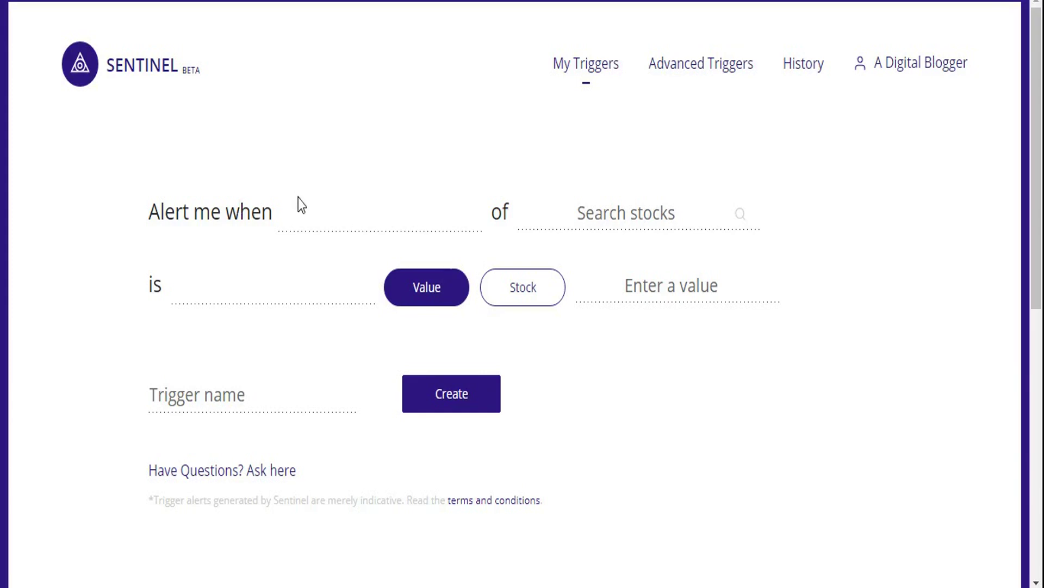
left_click(311, 220)
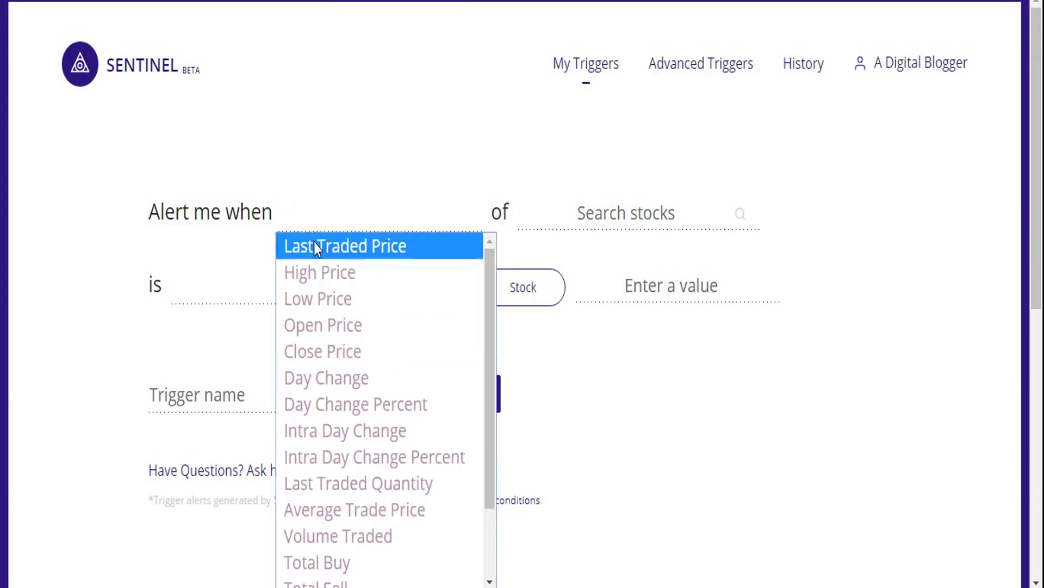
left_click(315, 242)
left_click(633, 214)
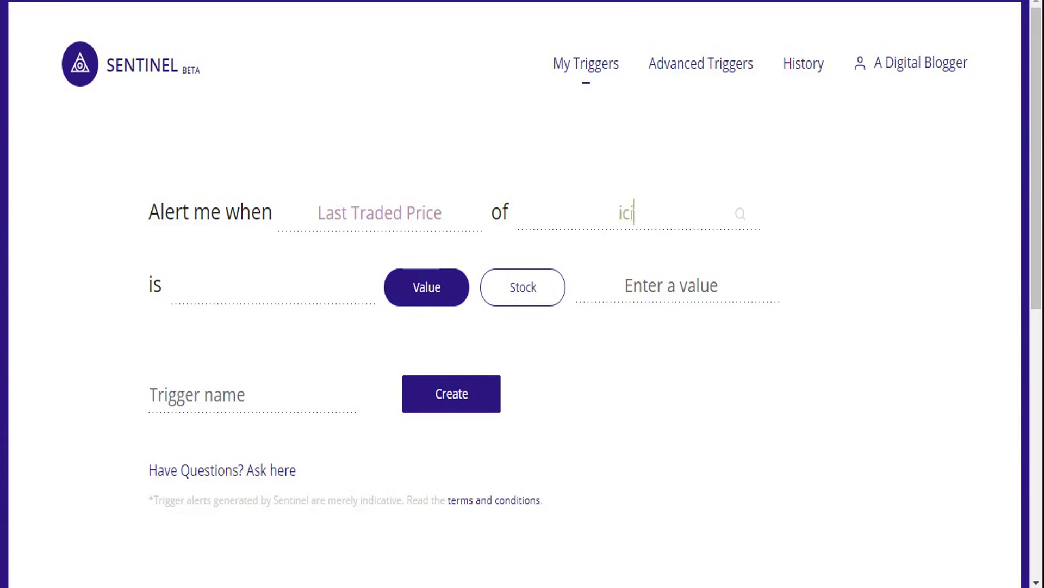
type("icici")
left_click(573, 330)
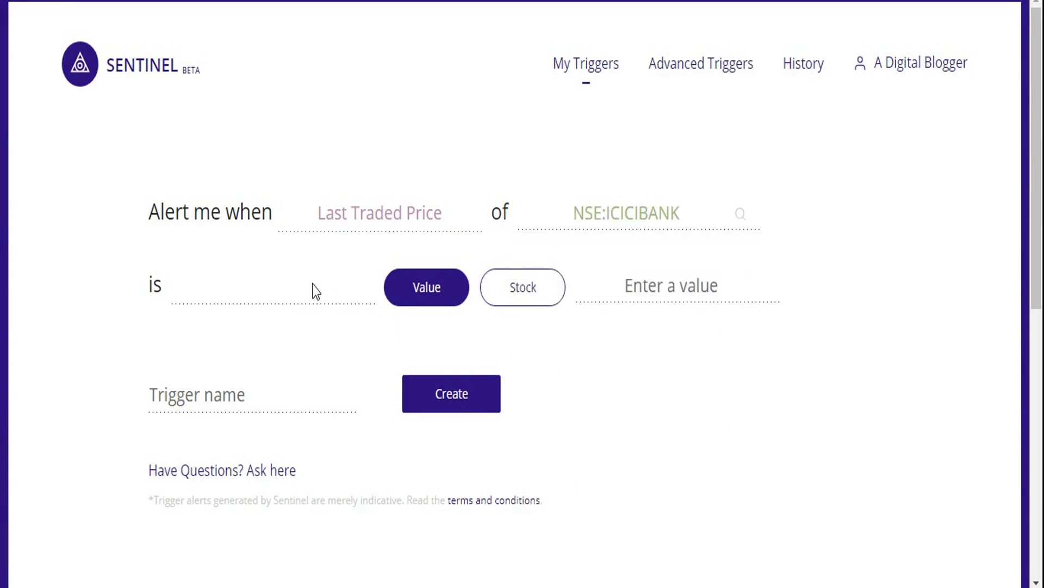
- Set the condition to Greater Than (>) and compare against the Last Traded Price of the stock NSE:HDFCBANK
left_click(311, 285)
left_click(285, 324)
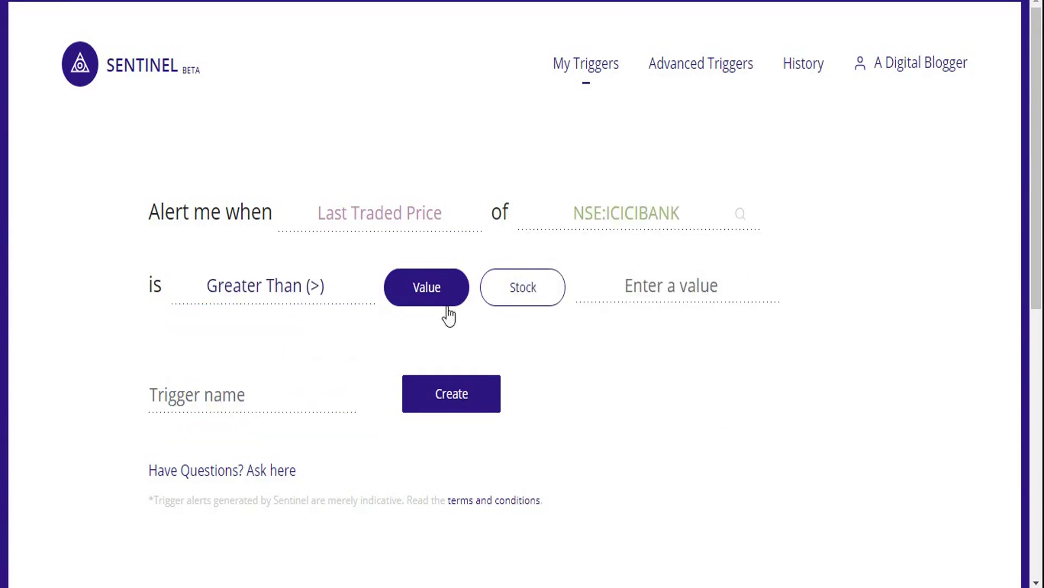
left_click(517, 299)
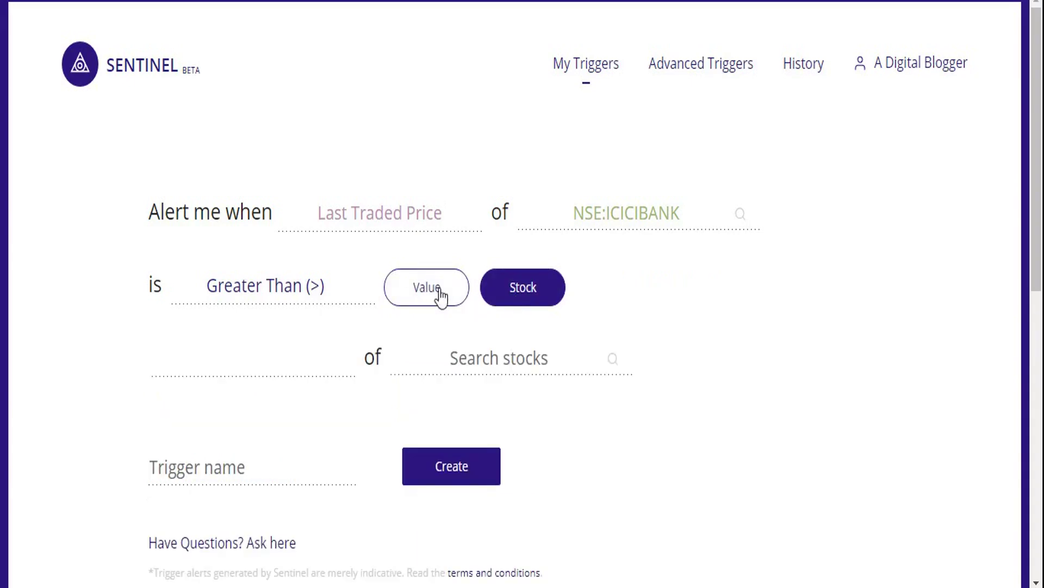
left_click(259, 371)
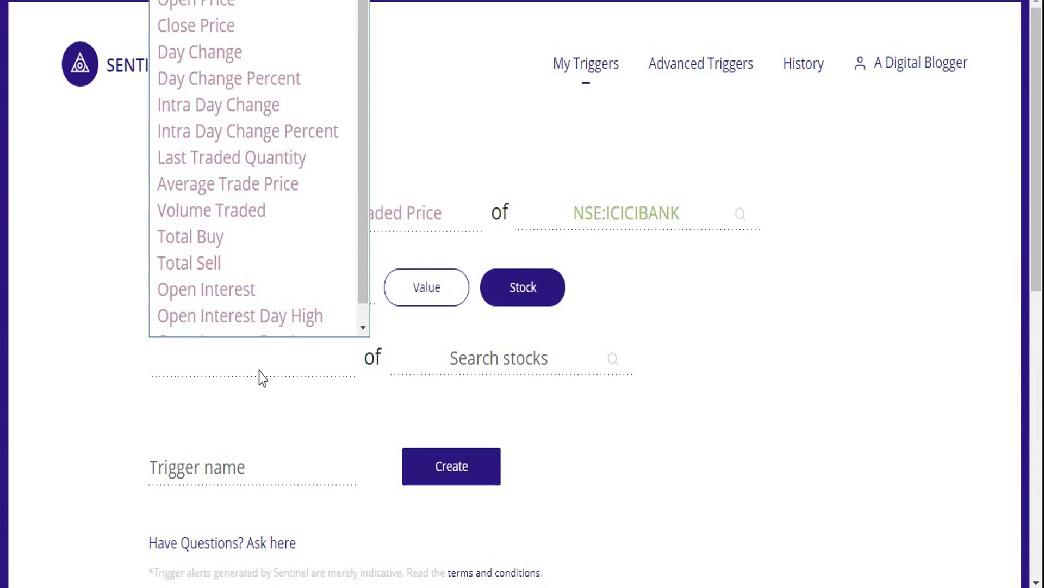
left_click(259, 371)
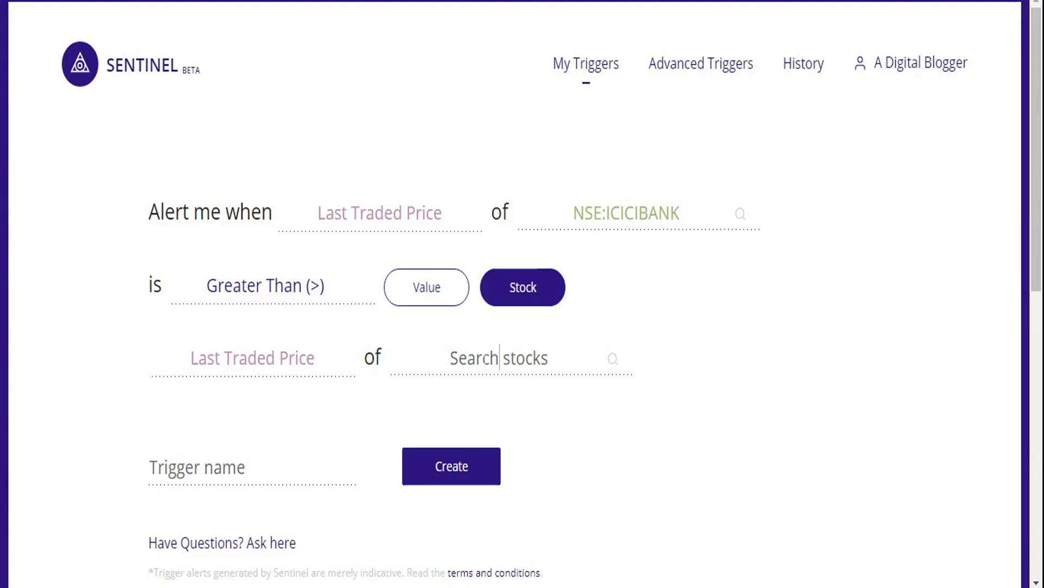
type("hdfc")
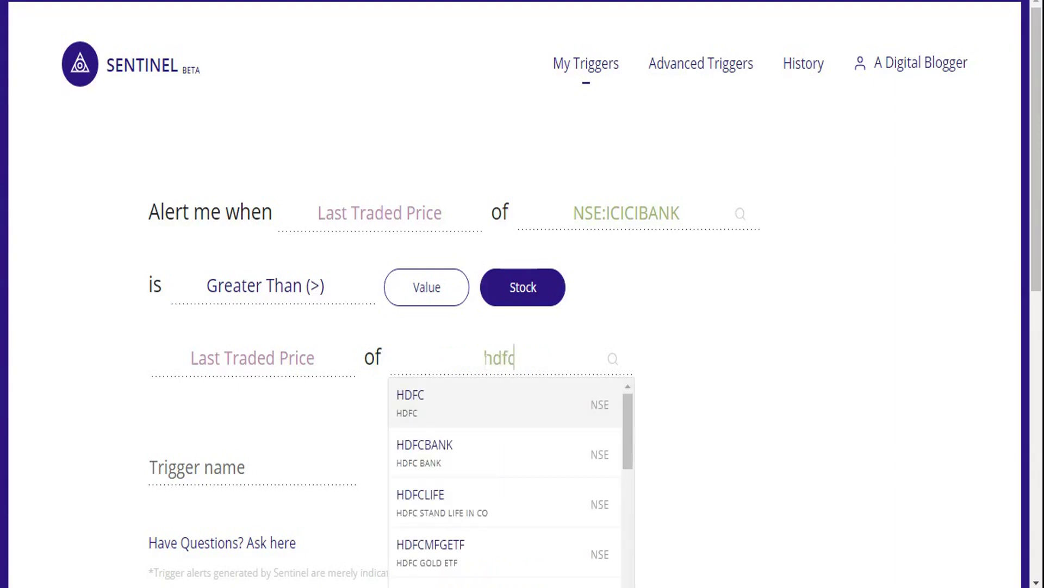
left_click(426, 451)
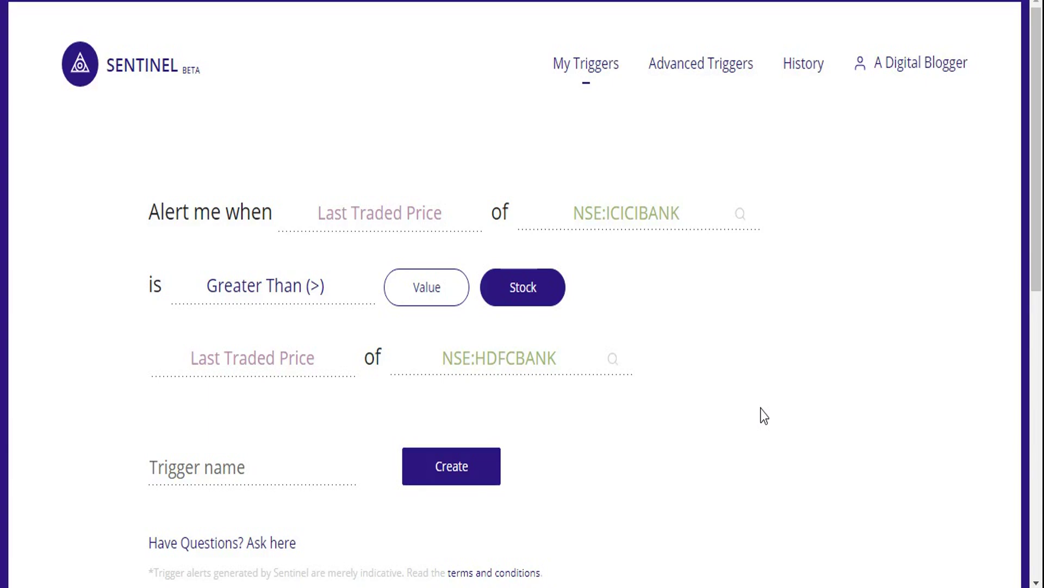
- Name the stock comparison trigger ICICIHDFC and create it
left_click(214, 482)
type("ICICIHDFC")
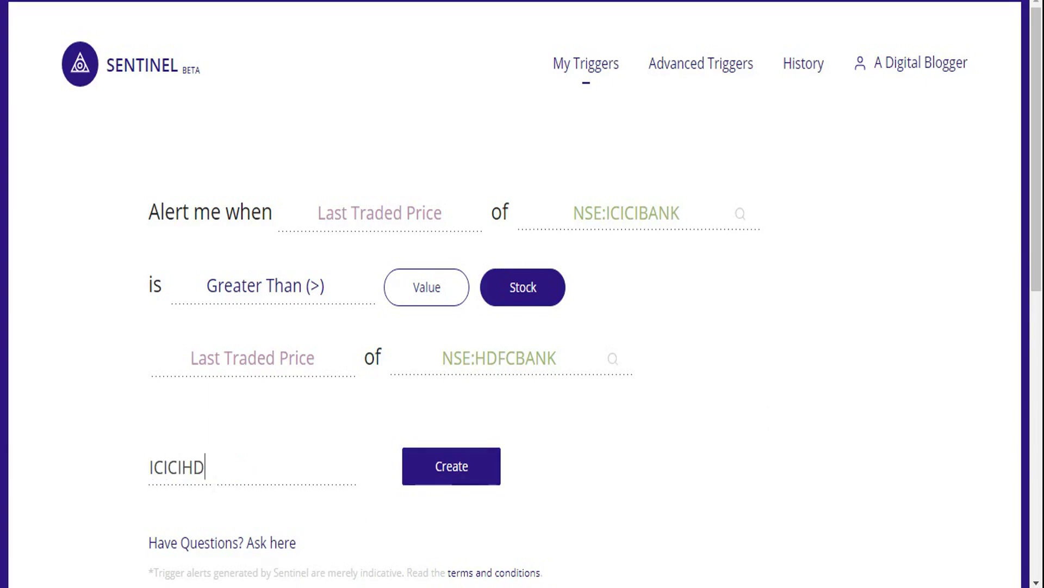
left_click(441, 479)
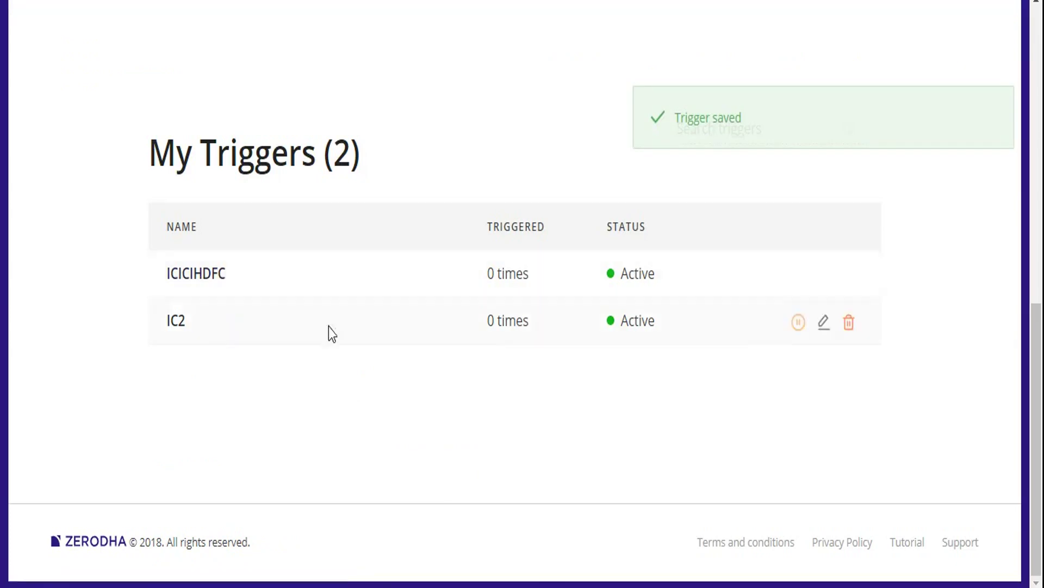
- Review the alert history, then return to the My Triggers page and look through it
scroll(348, 330, "up", 1)
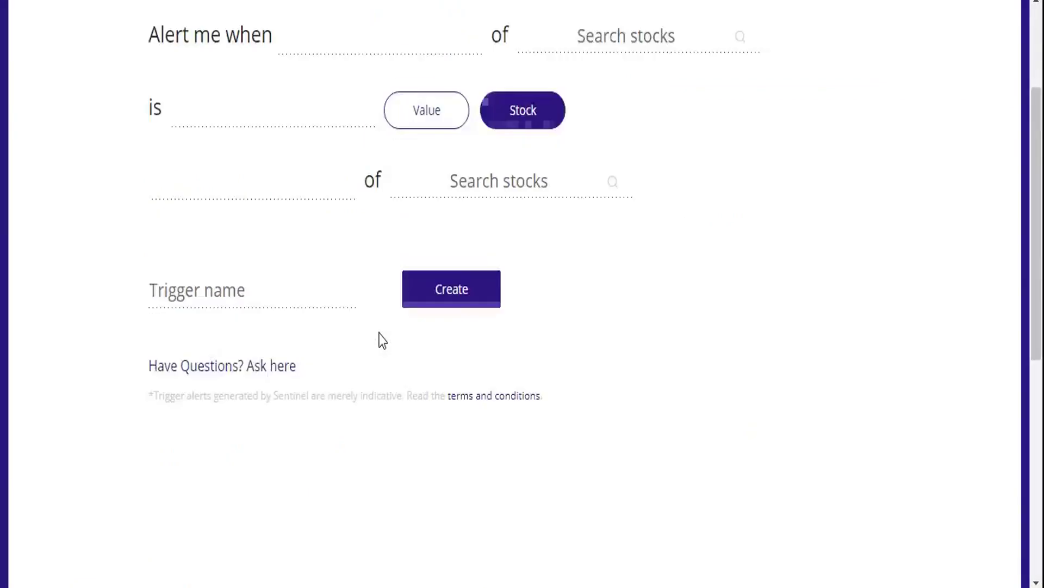
scroll(380, 340, "up", 3)
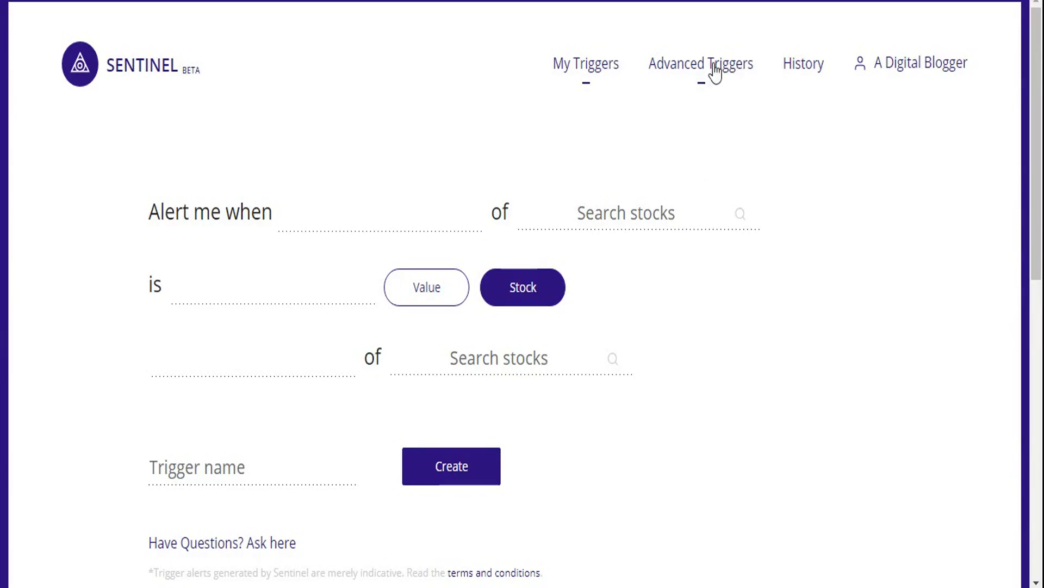
left_click(799, 75)
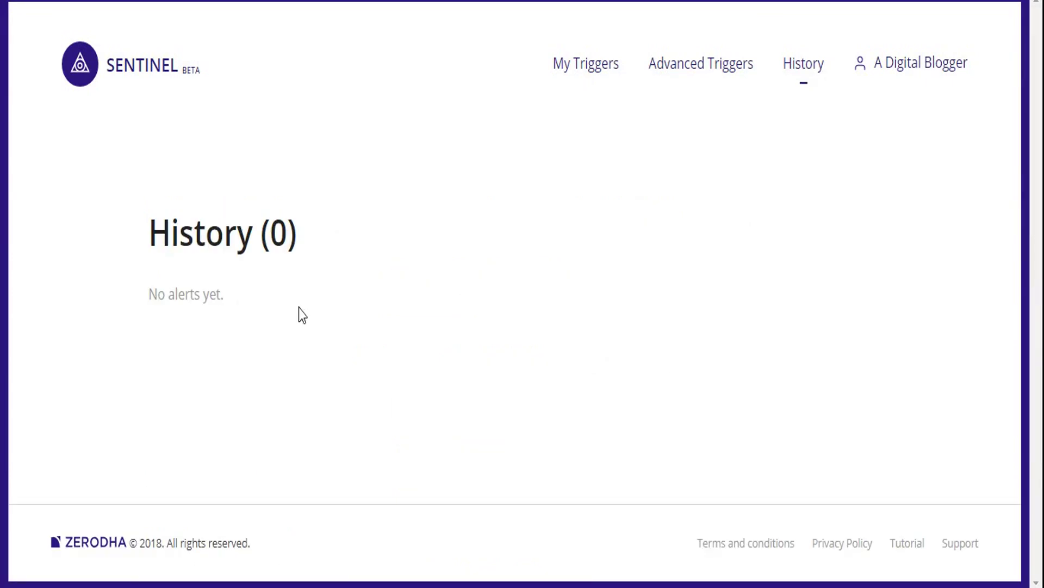
mouse_move(871, 60)
left_click(583, 81)
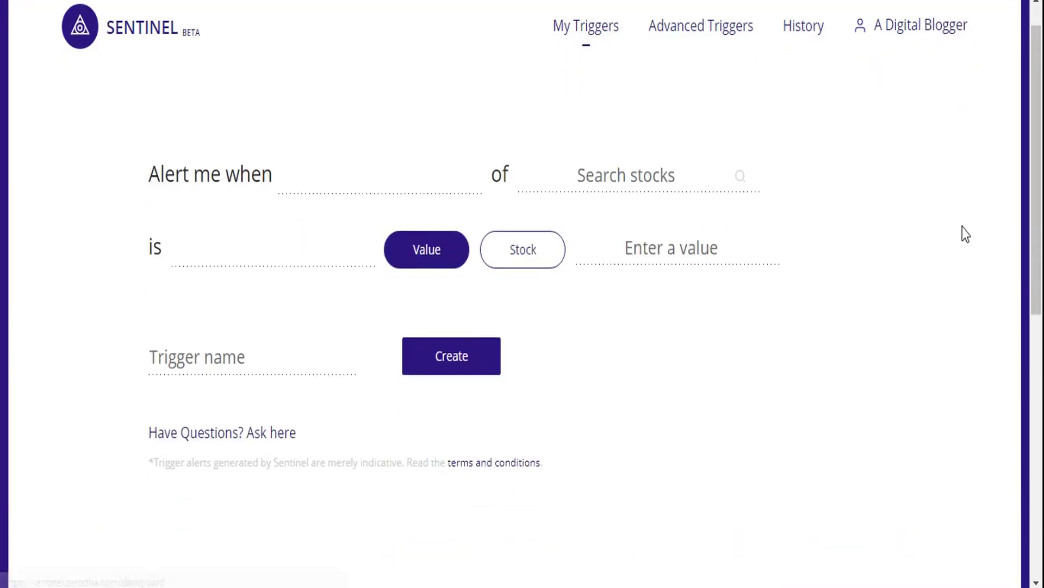
scroll(962, 227, "down", 10)
scroll(961, 227, "up", 10)
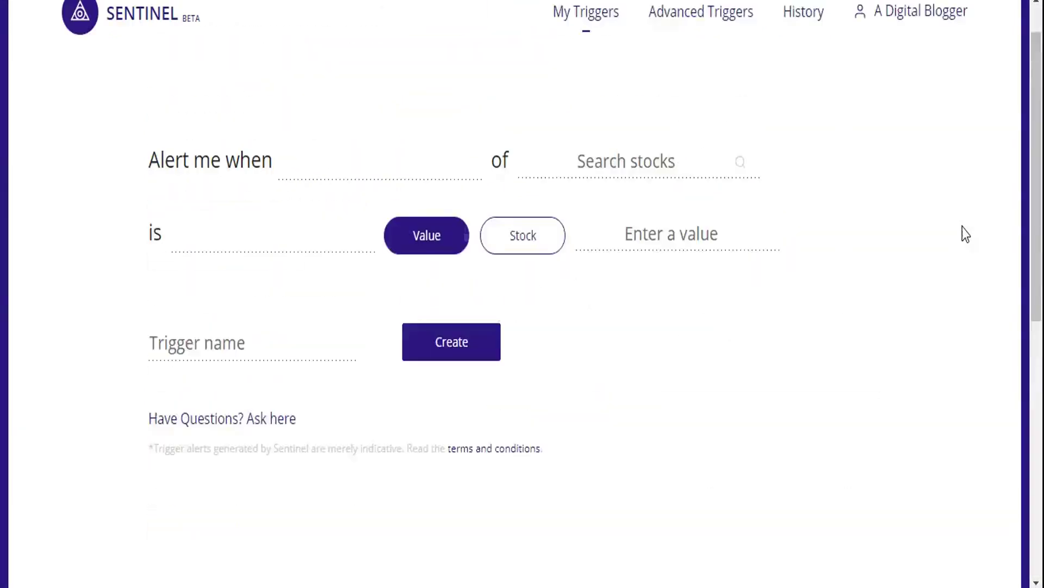